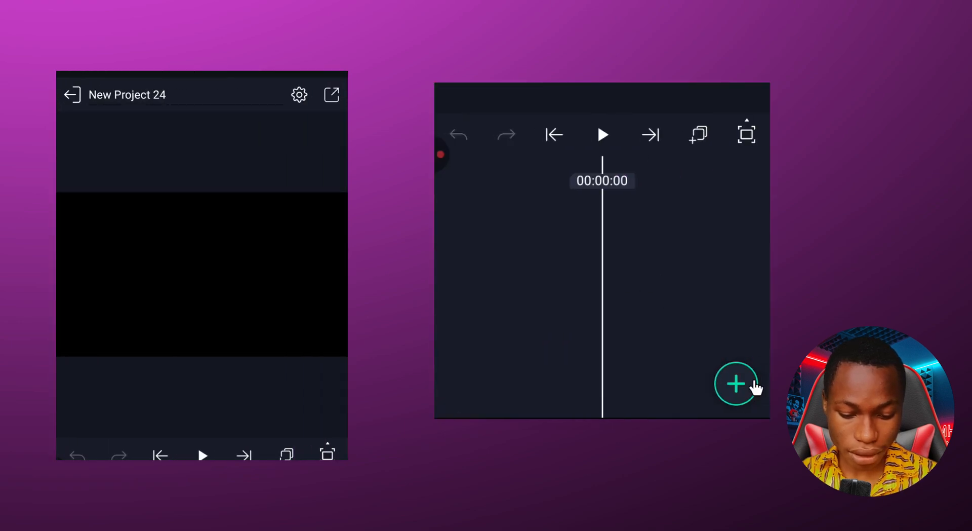
# Add a rounded rectangle and stretch it wide horizontally
pyautogui.click(530, 271)
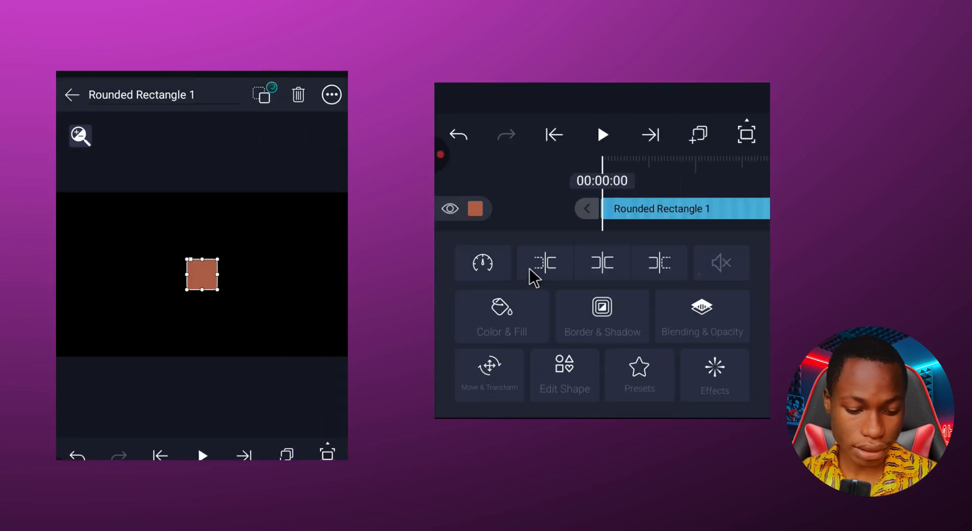
pyautogui.moveTo(211, 282); pyautogui.dragTo(281, 294)
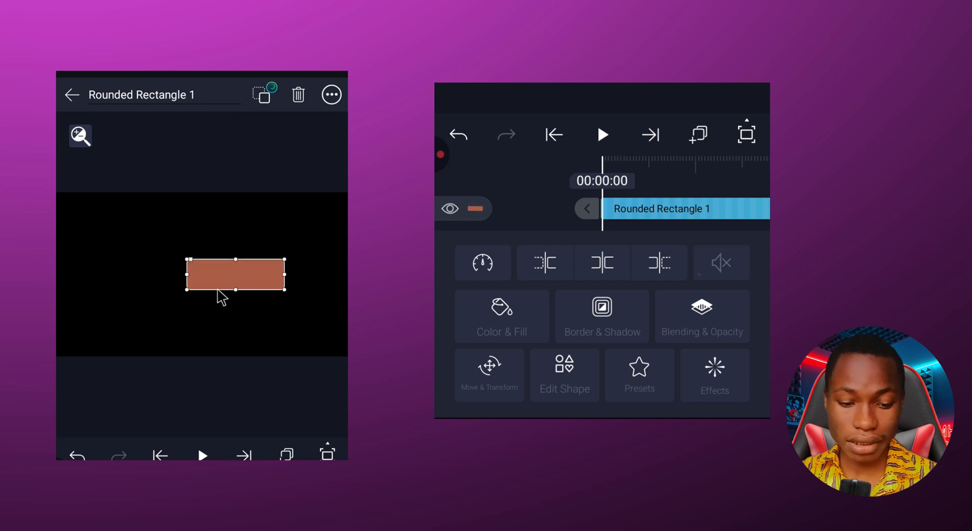
pyautogui.moveTo(187, 274); pyautogui.dragTo(169, 272)
# Set the corner radius to 420 so the rectangle becomes a pill
pyautogui.click(550, 366)
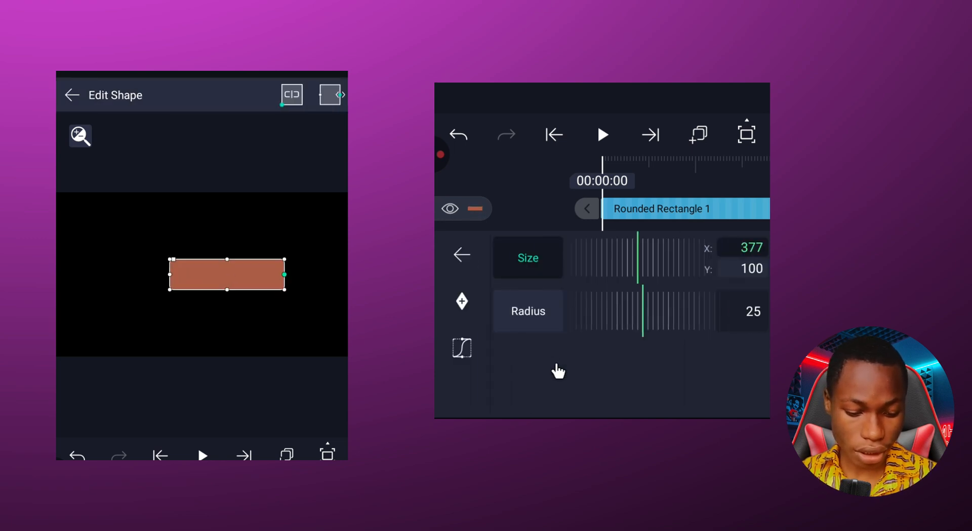
pyautogui.moveTo(649, 321)
pyautogui.mouseDown()
pyautogui.moveTo(627, 311)
pyautogui.moveTo(584, 327)
pyautogui.moveTo(600, 325)
pyautogui.mouseUp()
pyautogui.click(462, 253)
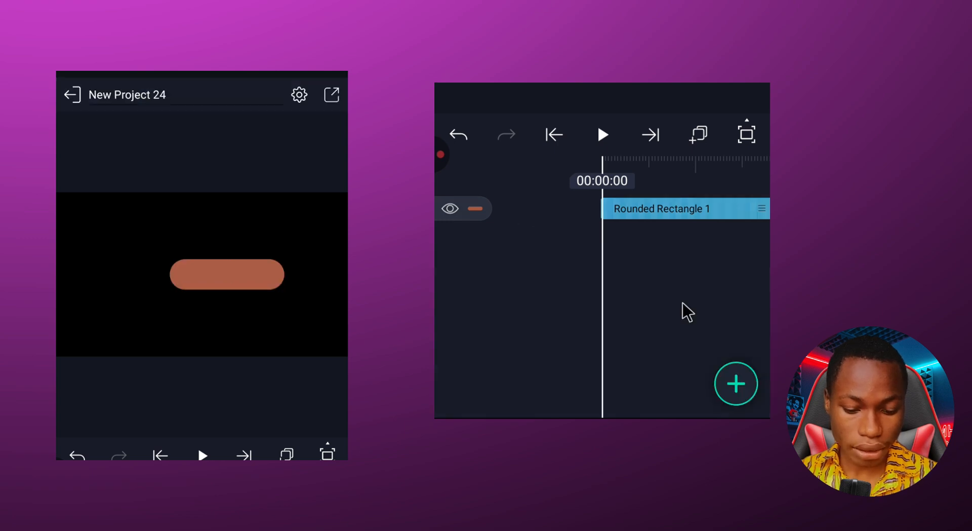
# Draw a small vector tail shape under the pill's left end
pyautogui.click(731, 384)
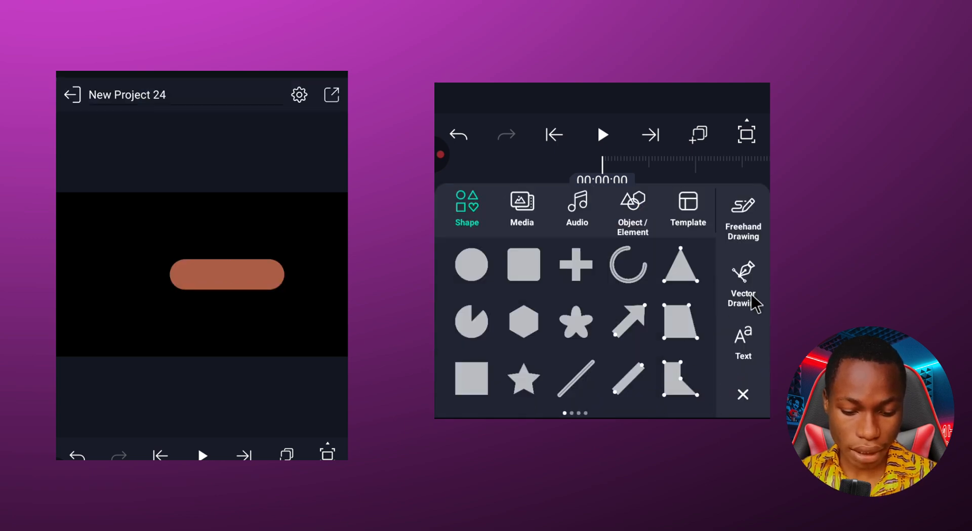
pyautogui.click(744, 306)
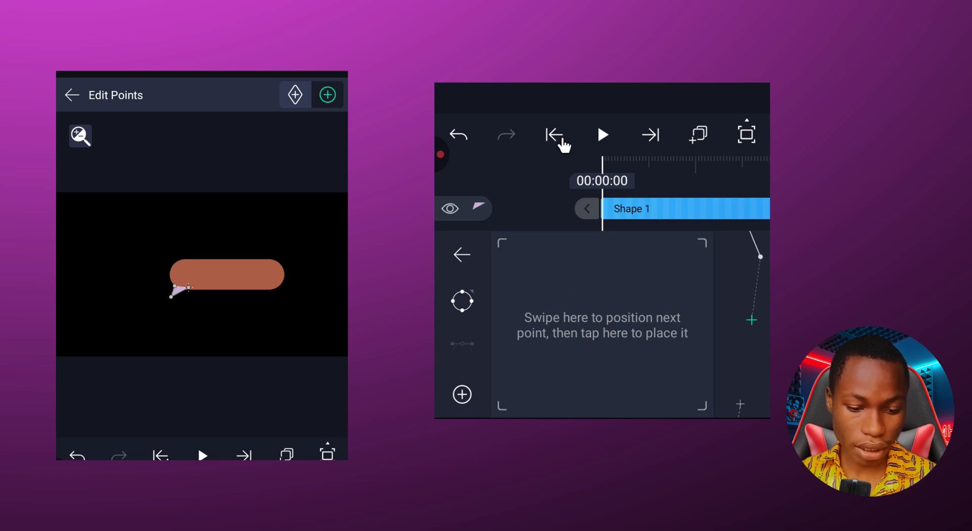
pyautogui.click(613, 210)
# Fill the tail shape with the light blue swatch
pyautogui.click(502, 319)
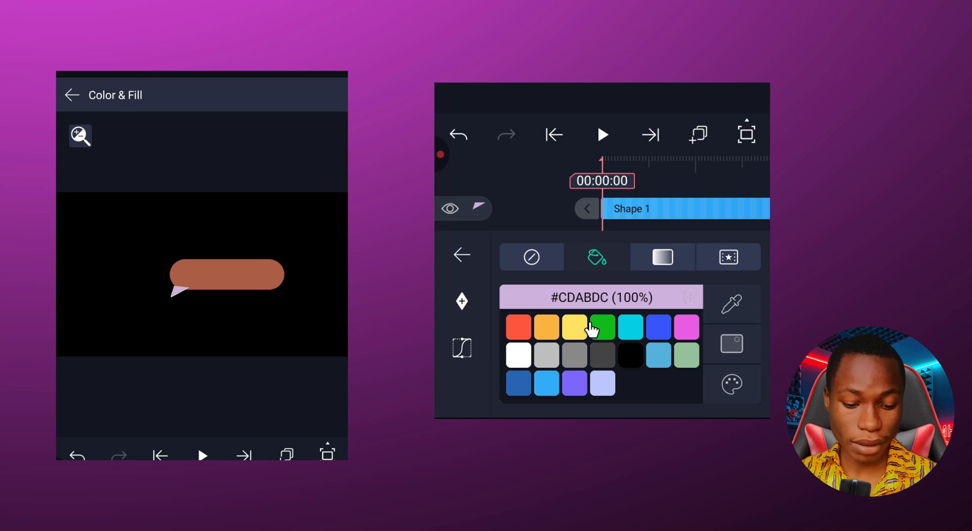
pyautogui.click(545, 383)
pyautogui.click(541, 199)
# Fill the rounded rectangle with the same light blue
pyautogui.click(642, 232)
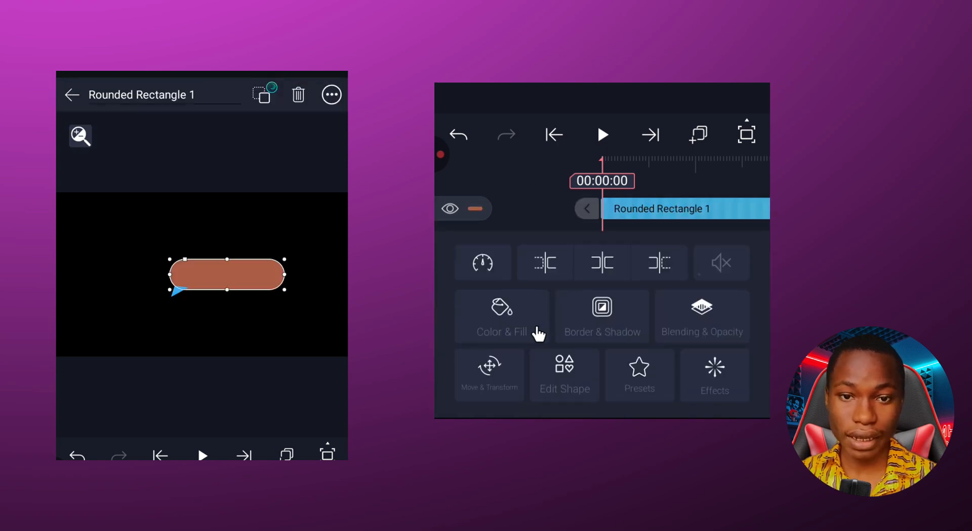
pyautogui.click(517, 312)
pyautogui.click(546, 382)
# Add a text layer reading 'how are you doing'
pyautogui.click(462, 254)
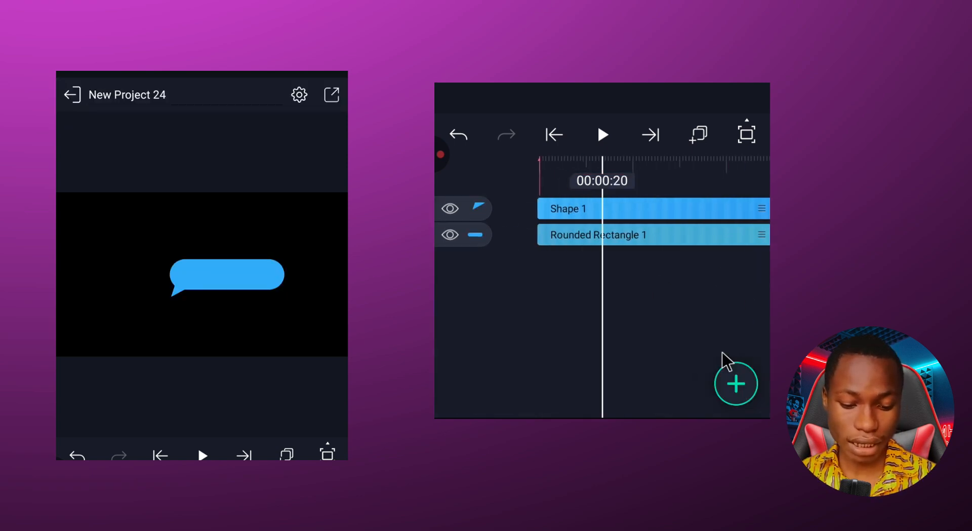
pyautogui.moveTo(722, 361)
pyautogui.mouseDown()
pyautogui.moveTo(590, 324)
pyautogui.moveTo(755, 381)
pyautogui.mouseUp()
pyautogui.click(737, 385)
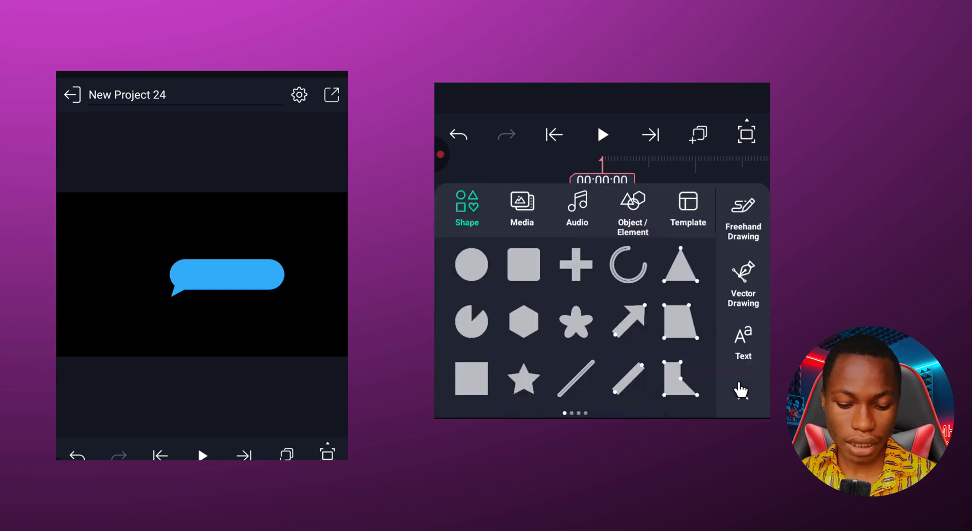
pyautogui.click(746, 342)
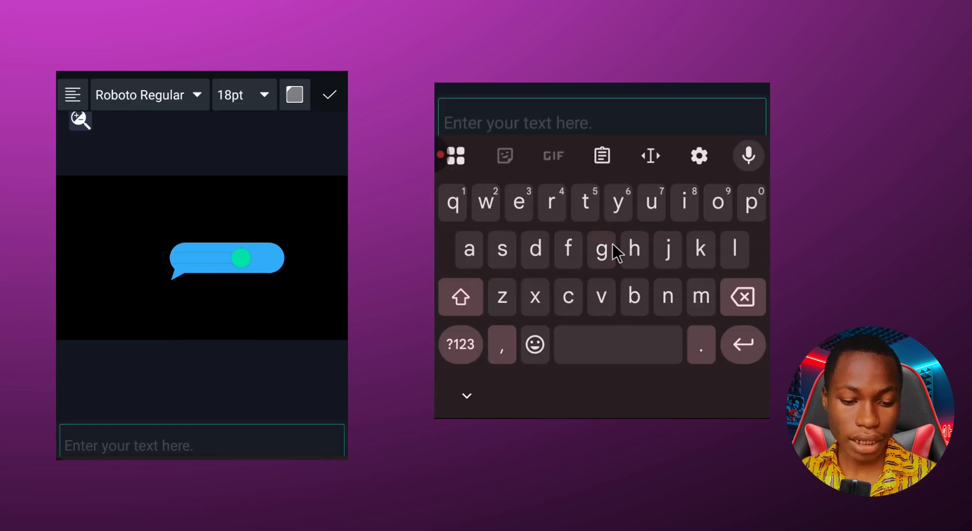
pyautogui.write('how are you')
pyautogui.click(600, 156)
# Color the text white and confirm it inside the bubble
pyautogui.click(295, 97)
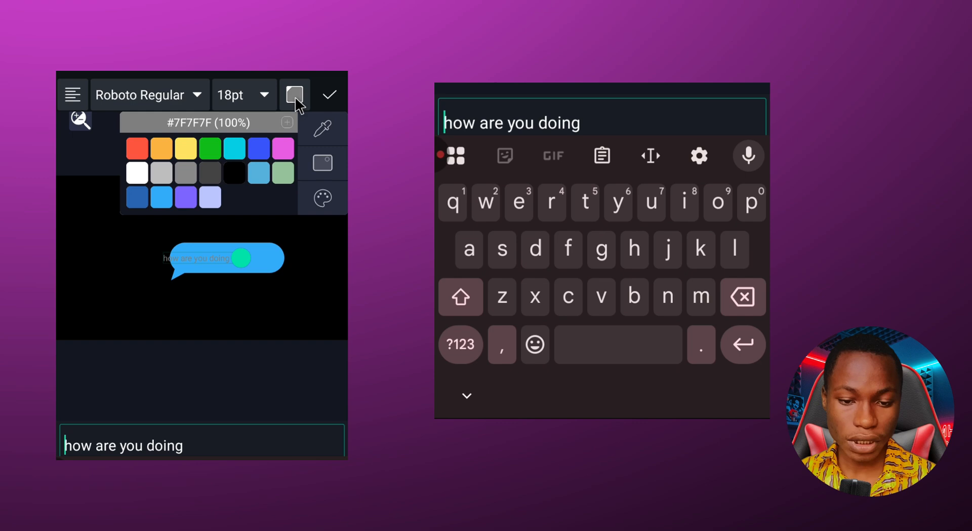
pyautogui.click(138, 174)
pyautogui.click(329, 97)
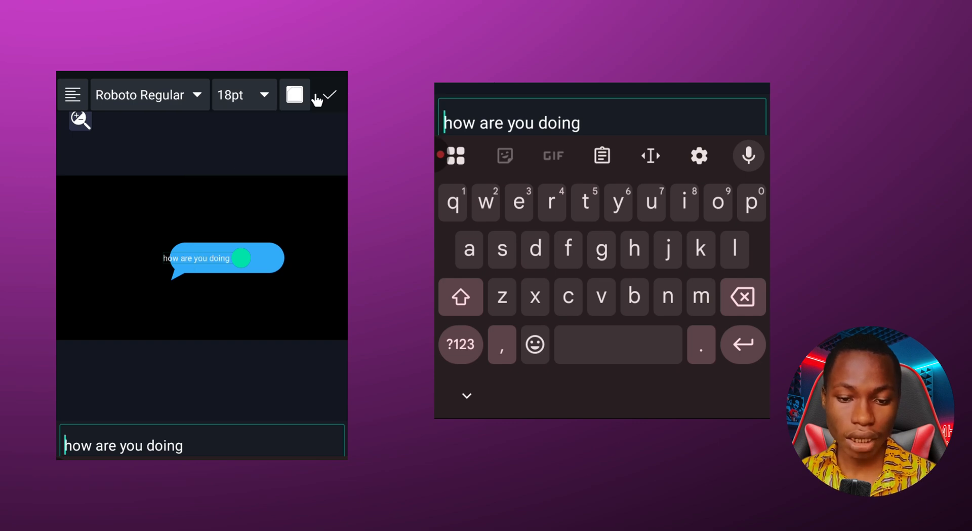
pyautogui.click(331, 96)
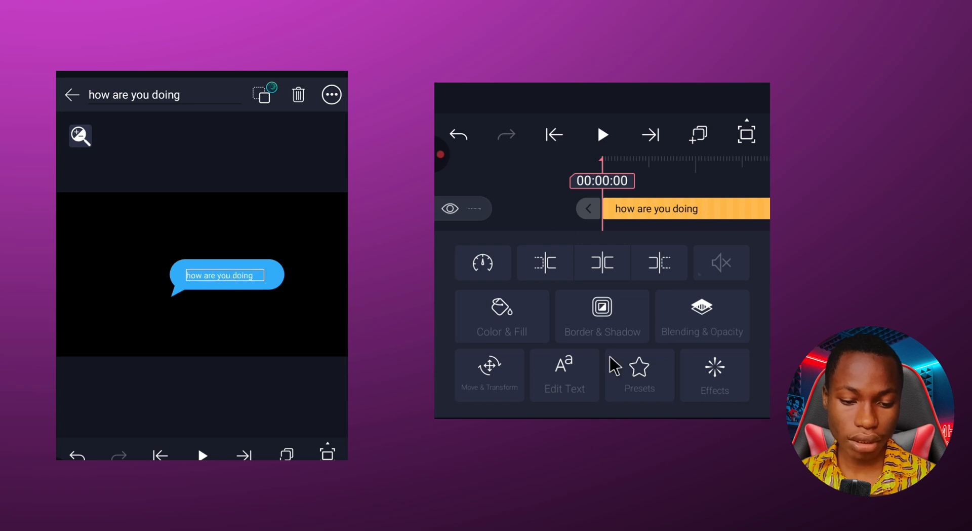
# Bring the text forward on the Z axis to about -450 so it appears larger
pyautogui.click(492, 369)
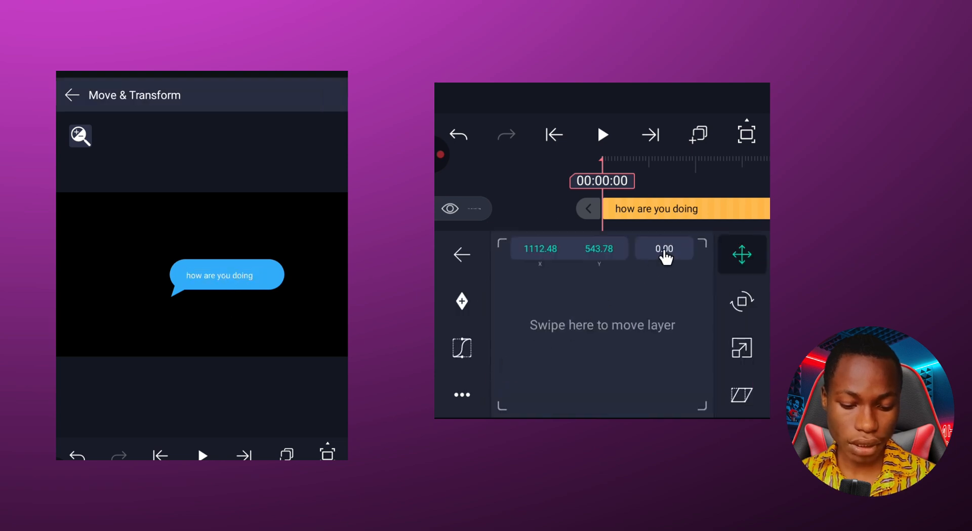
pyautogui.click(664, 251)
pyautogui.moveTo(605, 344)
pyautogui.mouseDown()
pyautogui.moveTo(603, 381)
pyautogui.moveTo(615, 386)
pyautogui.moveTo(627, 364)
pyautogui.mouseUp()
pyautogui.click(462, 253)
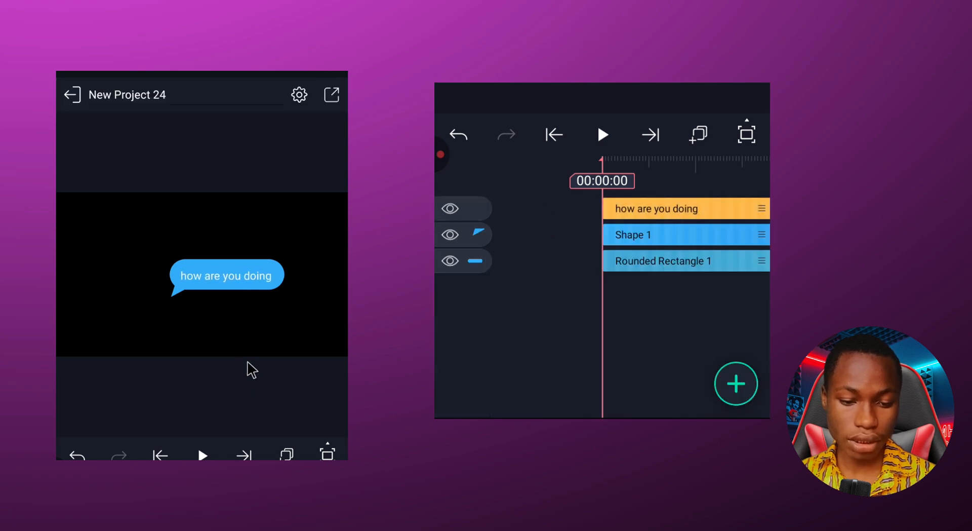
# Nudge the text slightly to the right within the bubble
pyautogui.click(232, 281)
pyautogui.click(501, 377)
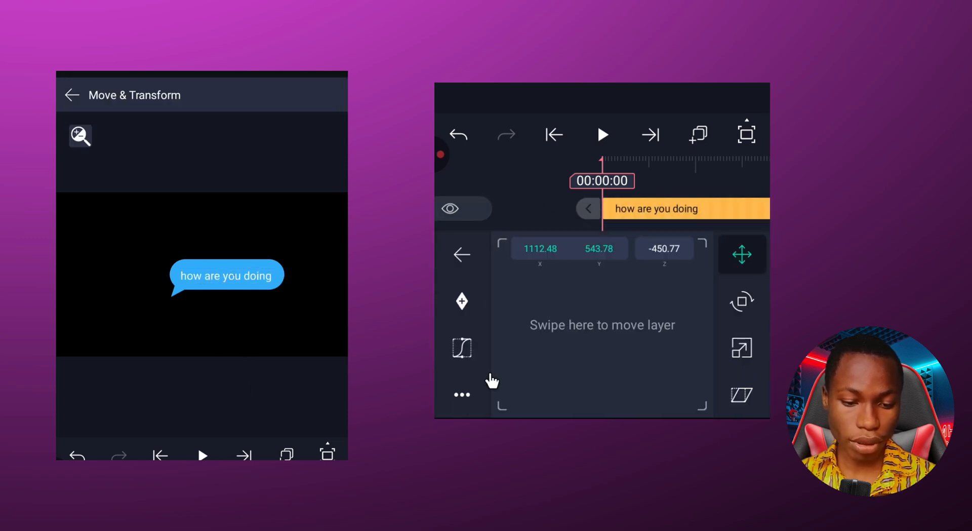
pyautogui.moveTo(585, 310); pyautogui.dragTo(614, 306)
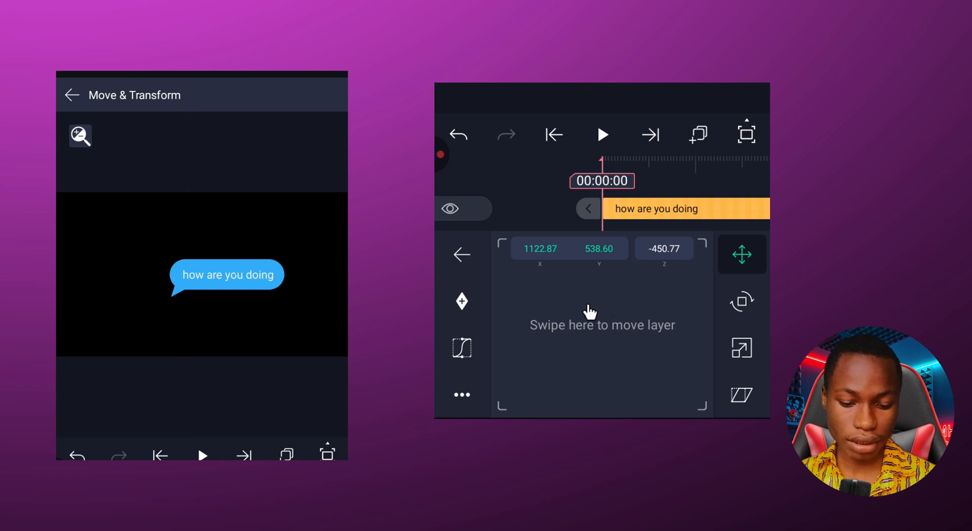
pyautogui.click(461, 253)
# Combine the text, tail and rounded rectangle into Group 1
pyautogui.click(451, 209)
pyautogui.click(460, 239)
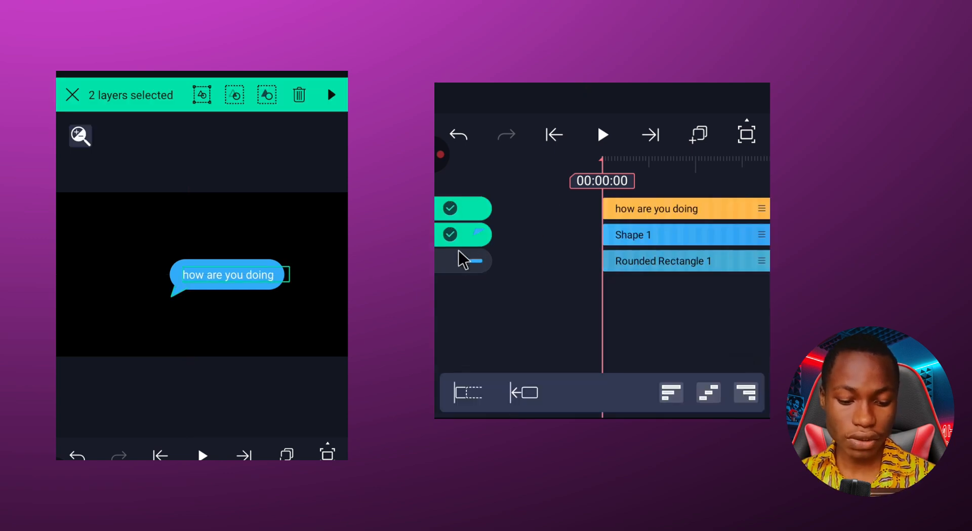
pyautogui.click(461, 259)
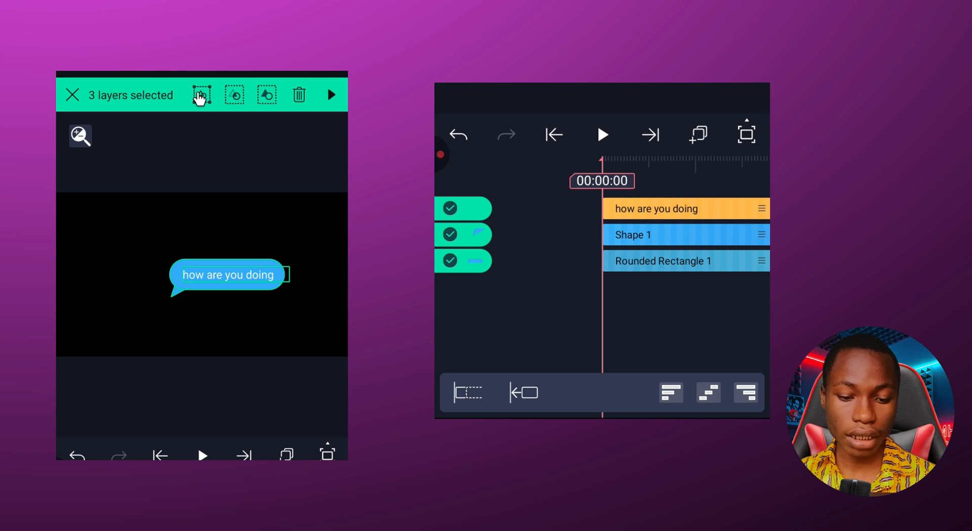
pyautogui.click(201, 94)
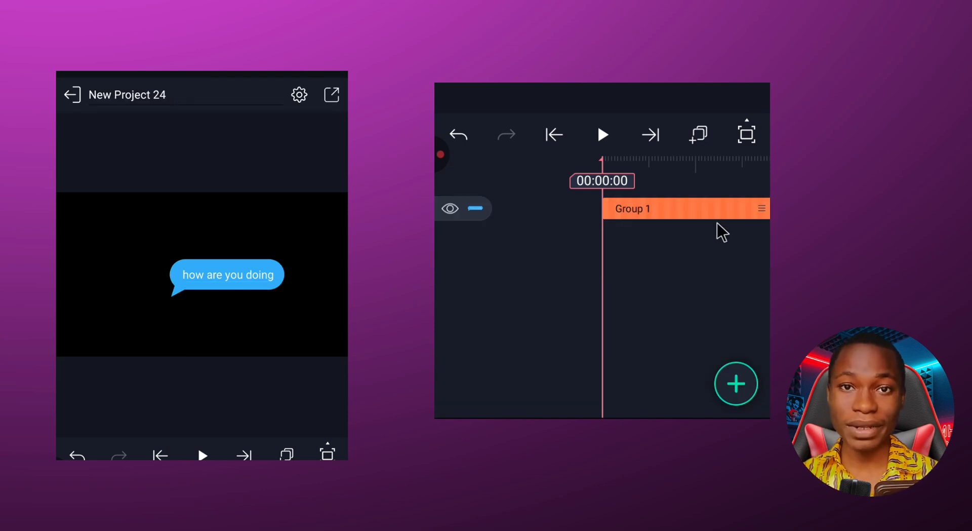
# Add scale and rotation keyframes for Group 1 spanning 00:00:00 to 00:00:14
pyautogui.click(633, 211)
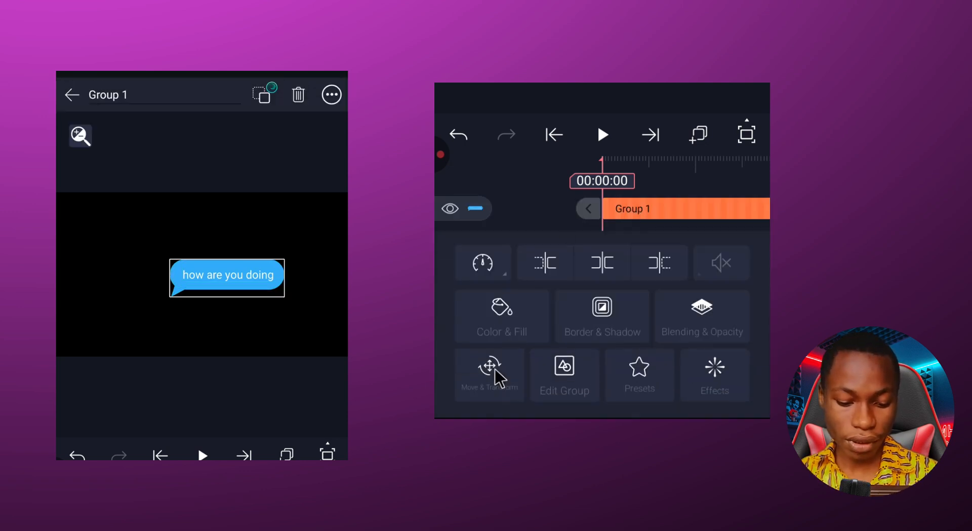
pyautogui.click(492, 372)
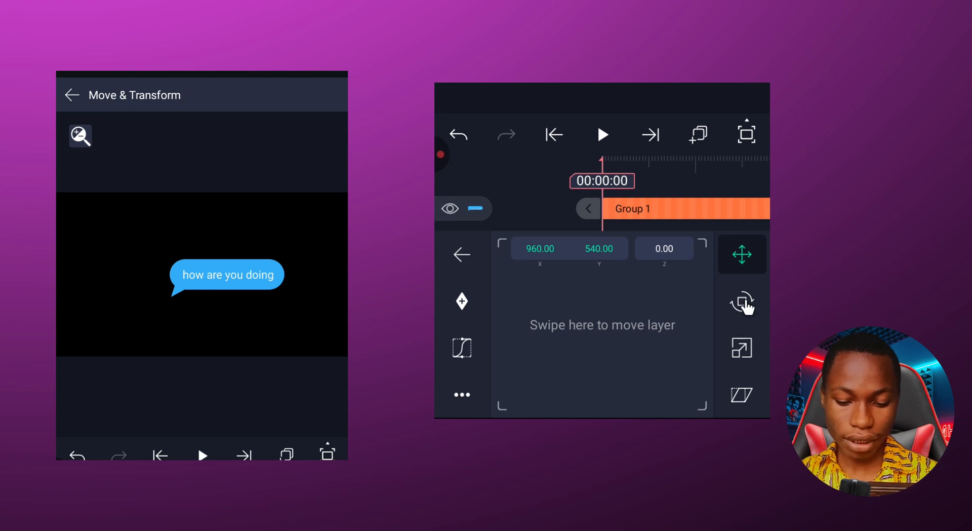
pyautogui.click(743, 303)
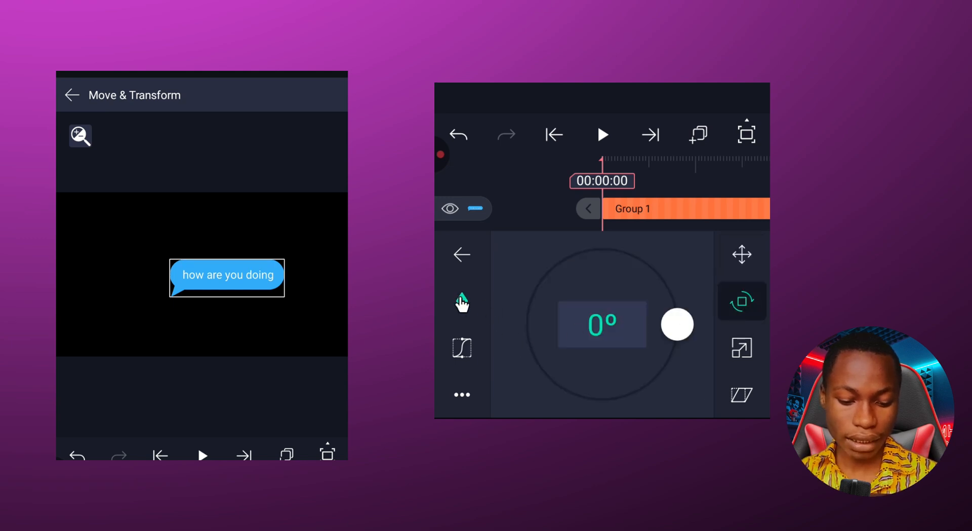
pyautogui.click(744, 351)
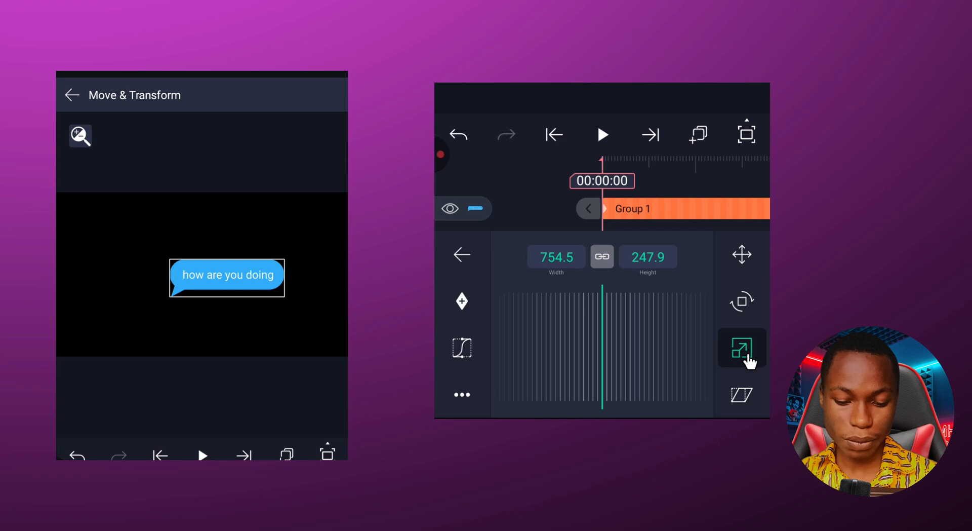
pyautogui.click(463, 305)
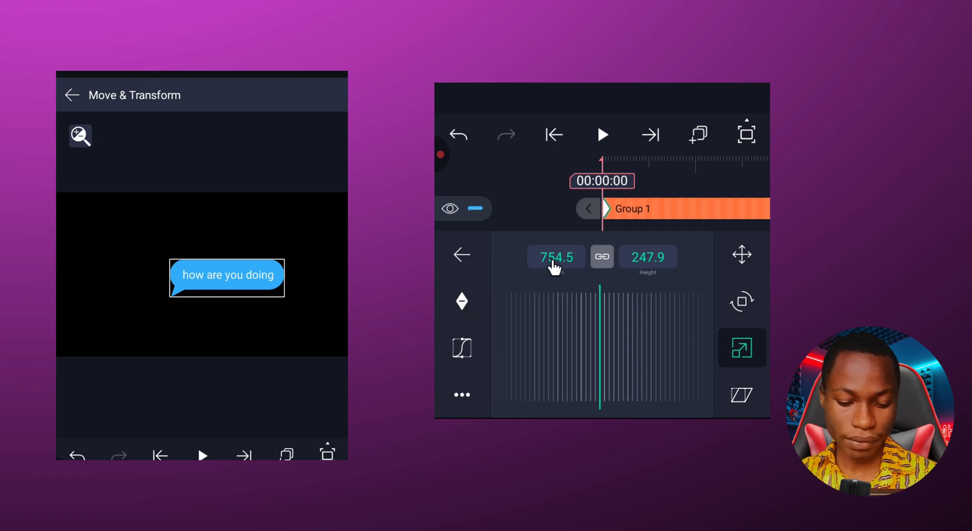
pyautogui.moveTo(661, 218); pyautogui.dragTo(616, 219)
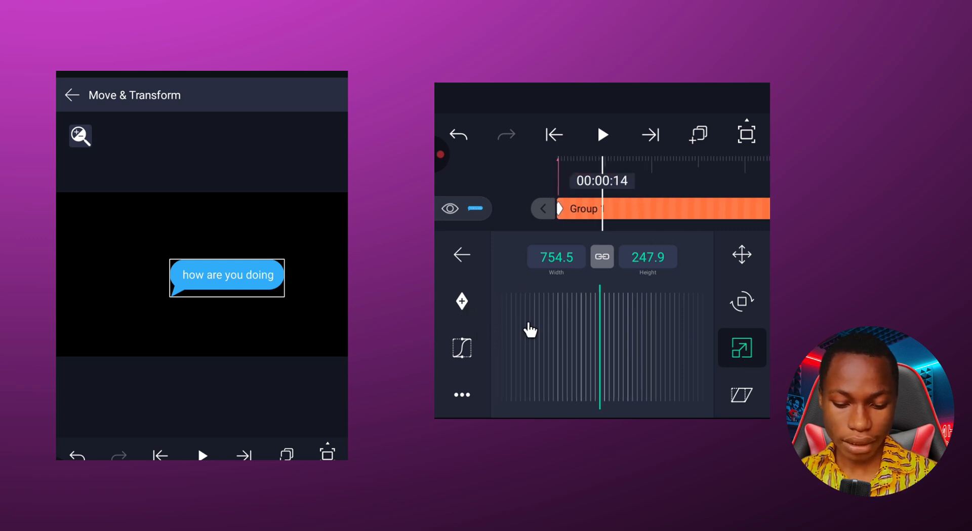
pyautogui.click(743, 302)
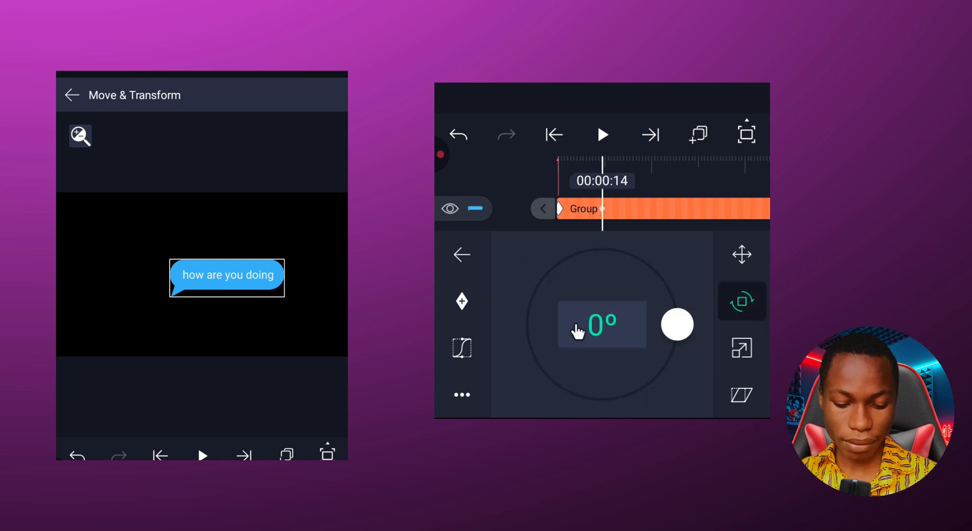
pyautogui.moveTo(532, 213); pyautogui.dragTo(577, 213)
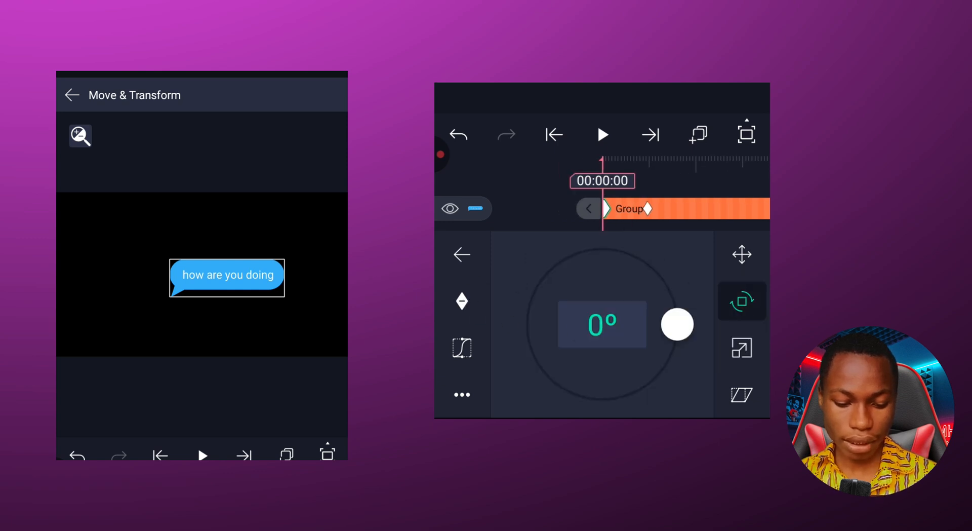
# At the start, tilt the bubble to -45° and shrink its scale to 0
pyautogui.moveTo(683, 332)
pyautogui.mouseDown()
pyautogui.moveTo(634, 391)
pyautogui.moveTo(655, 373)
pyautogui.moveTo(655, 383)
pyautogui.mouseUp()
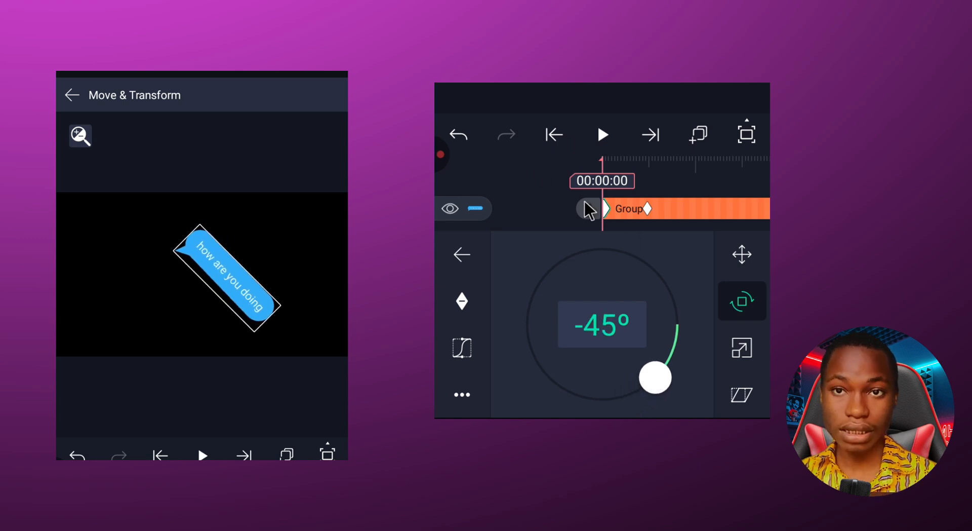
pyautogui.click(741, 347)
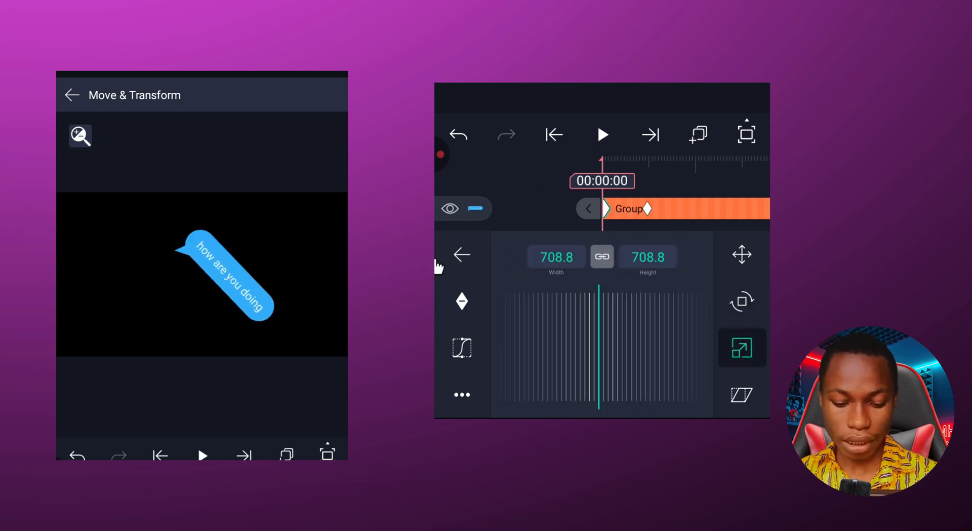
pyautogui.moveTo(599, 346); pyautogui.dragTo(646, 346)
pyautogui.moveTo(767, 334); pyautogui.dragTo(729, 347)
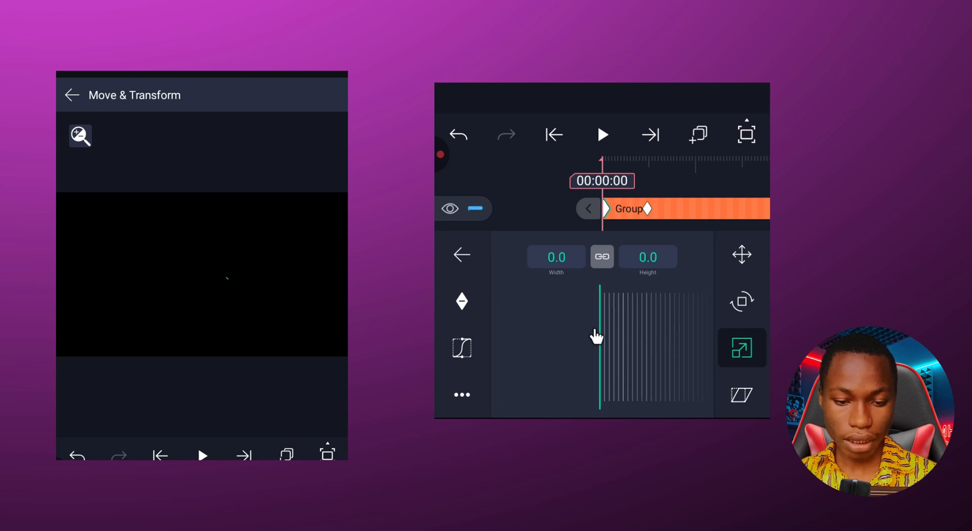
pyautogui.moveTo(716, 178); pyautogui.dragTo(698, 178)
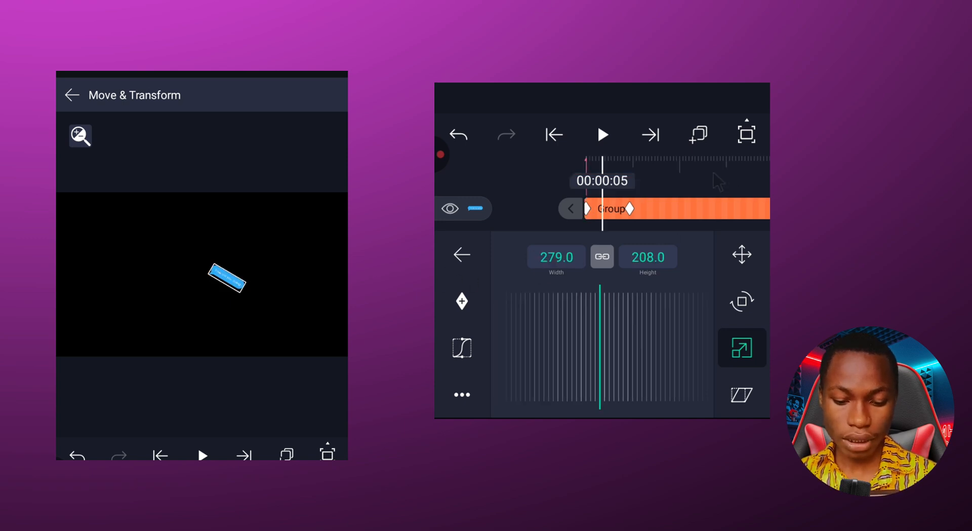
# Give the scale animation an Elastic easing with reduced overshoot and copy the curve
pyautogui.click(457, 339)
pyautogui.click(742, 324)
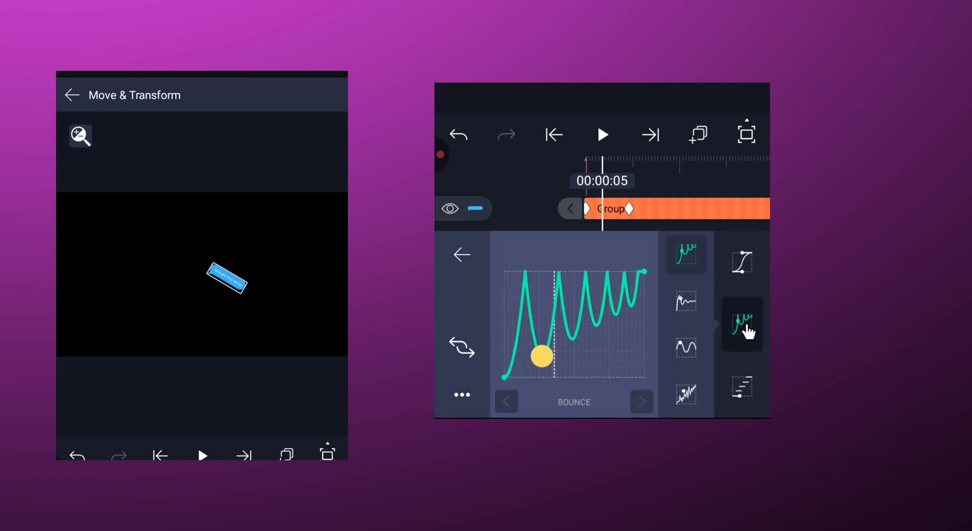
pyautogui.click(684, 304)
pyautogui.moveTo(572, 352); pyautogui.dragTo(610, 341)
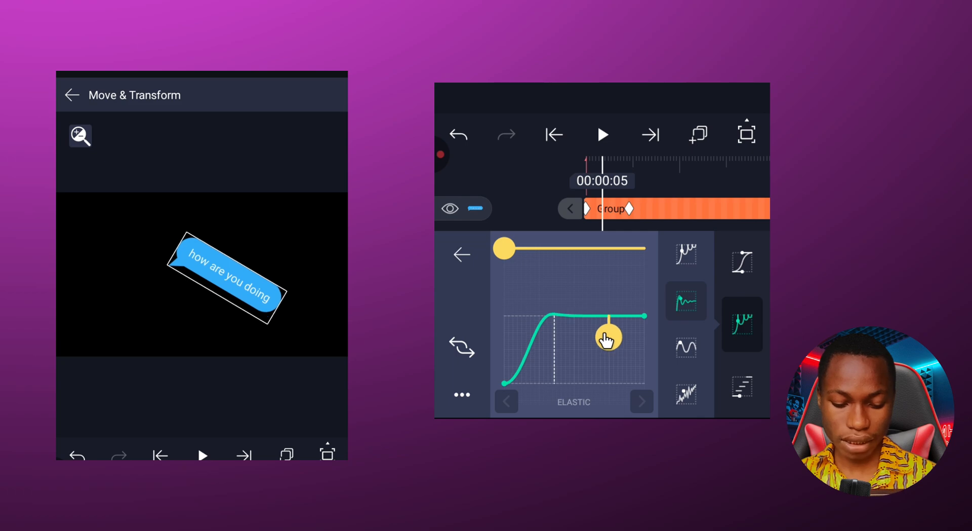
pyautogui.click(461, 394)
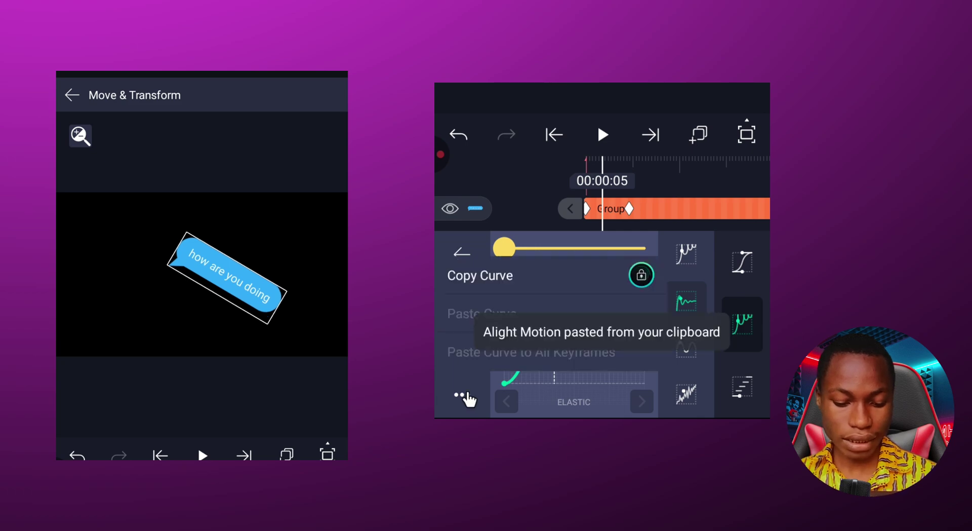
pyautogui.click(495, 280)
pyautogui.click(461, 255)
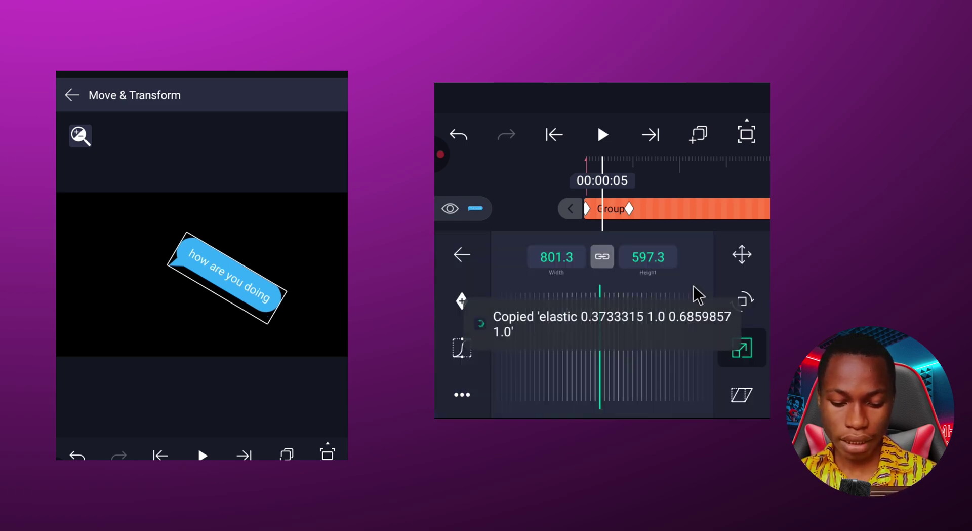
# Paste the elastic curve onto the rotation animation and return to the main timeline
pyautogui.click(746, 302)
pyautogui.click(461, 349)
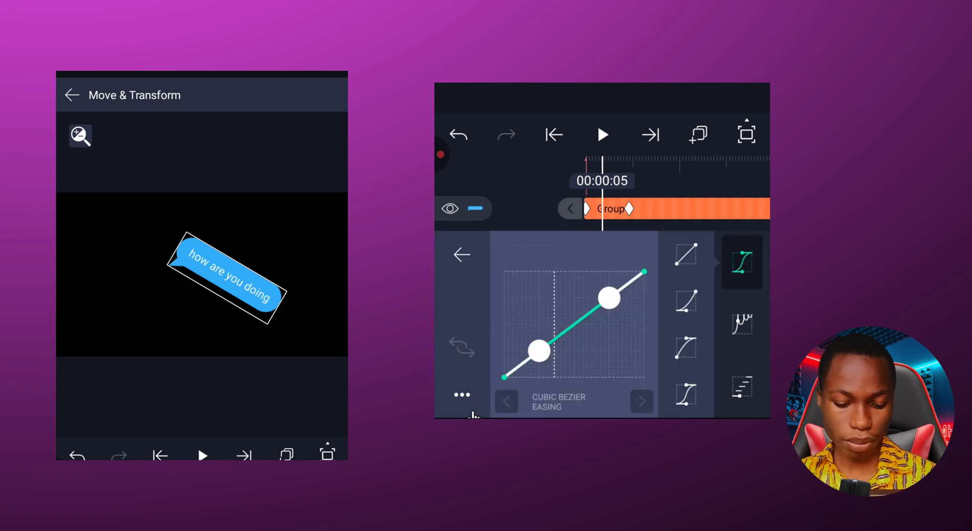
pyautogui.click(461, 394)
pyautogui.click(482, 311)
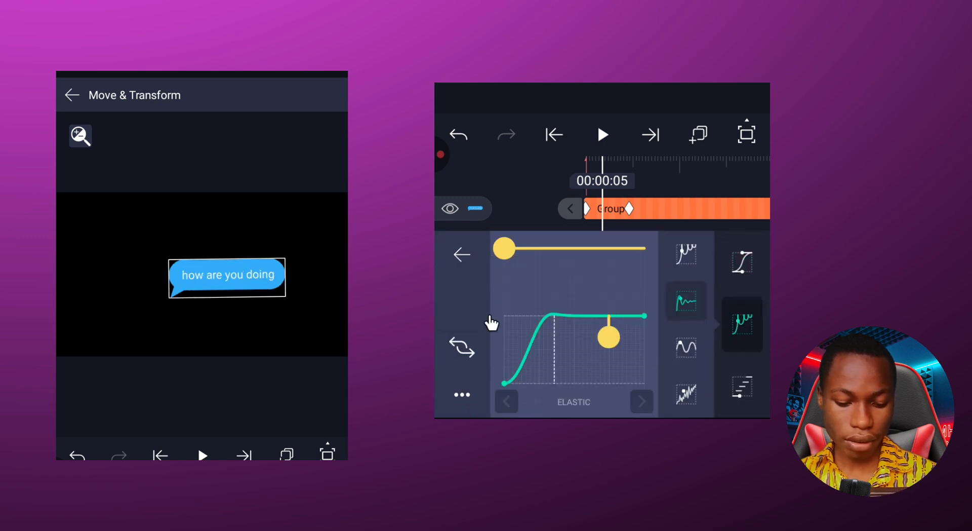
pyautogui.click(463, 256)
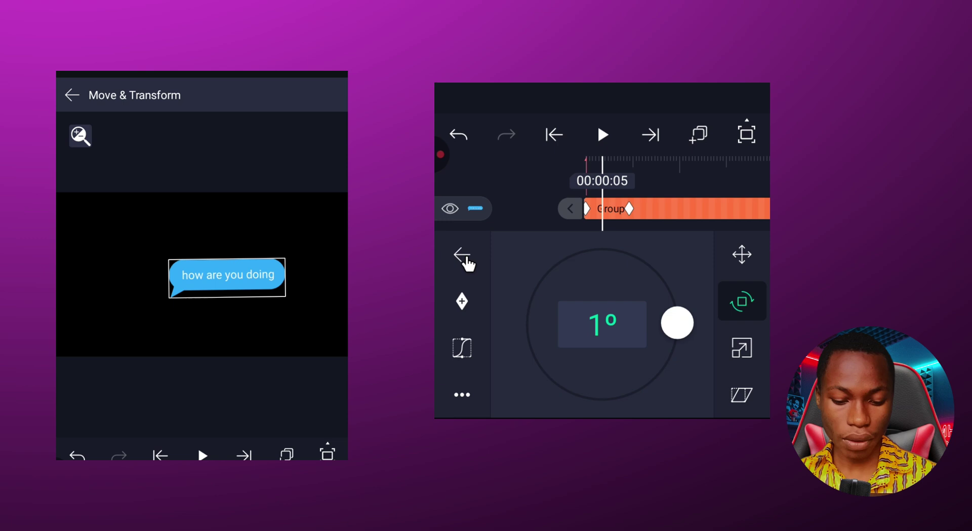
pyautogui.click(527, 185)
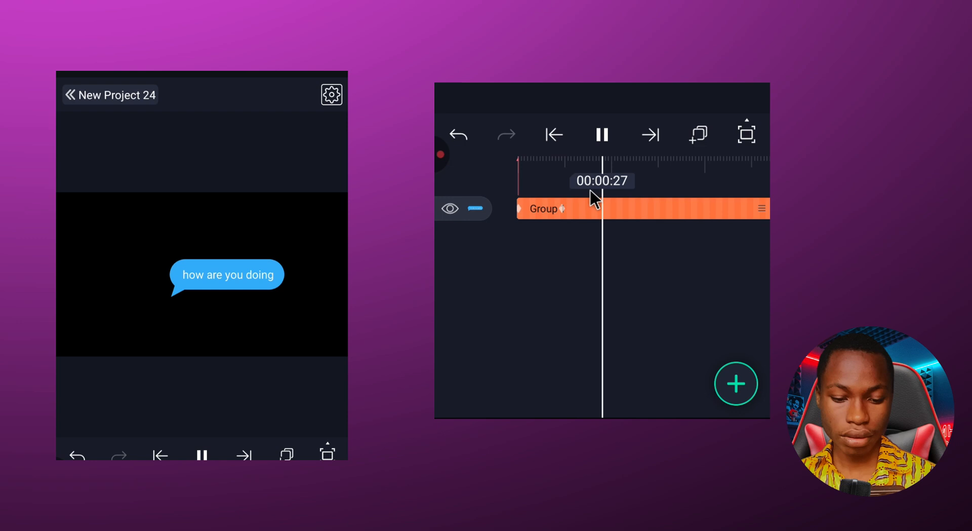
# Duplicate Group 1 and delay the original group's start by 10 frames
pyautogui.click(603, 136)
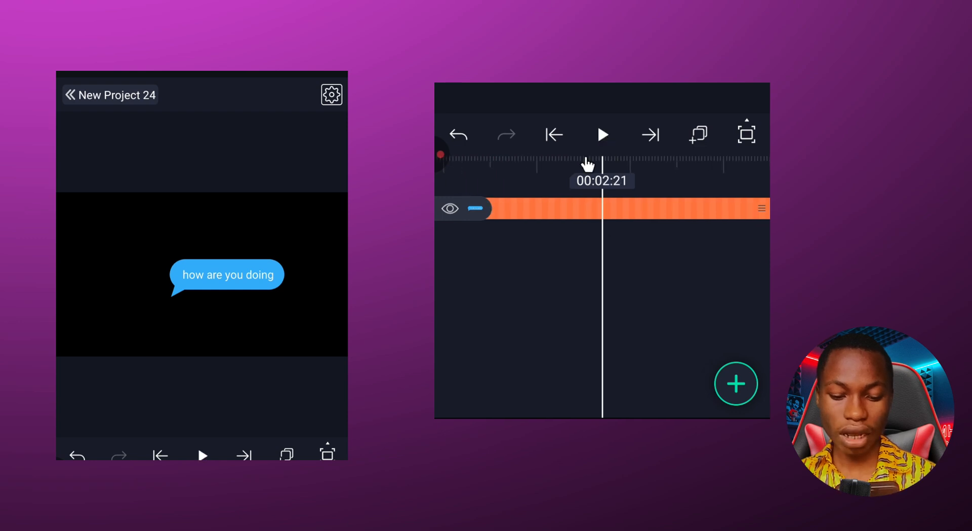
pyautogui.click(661, 210)
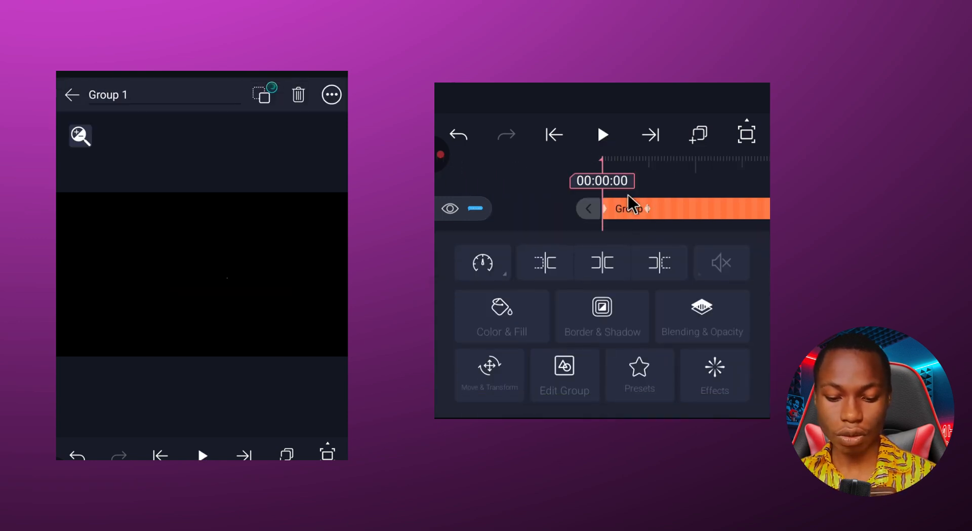
pyautogui.click(709, 138)
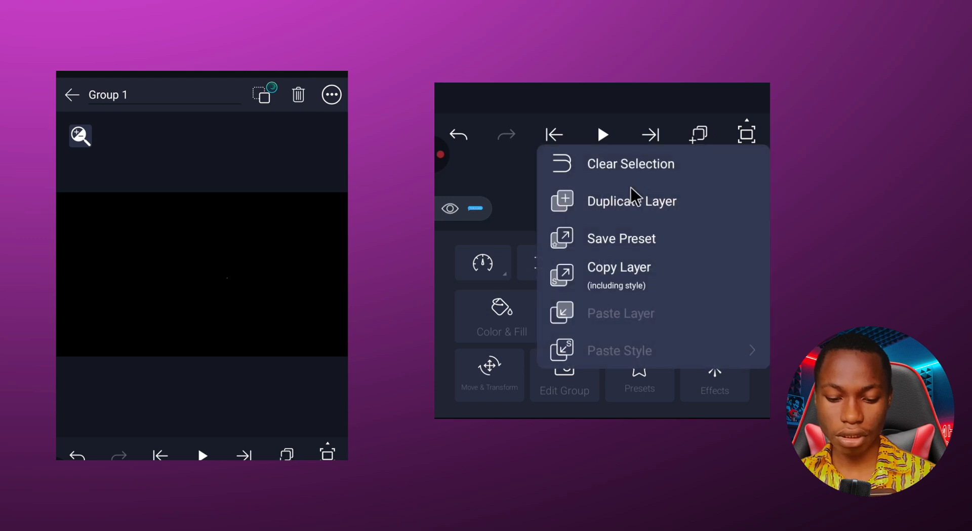
pyautogui.click(615, 204)
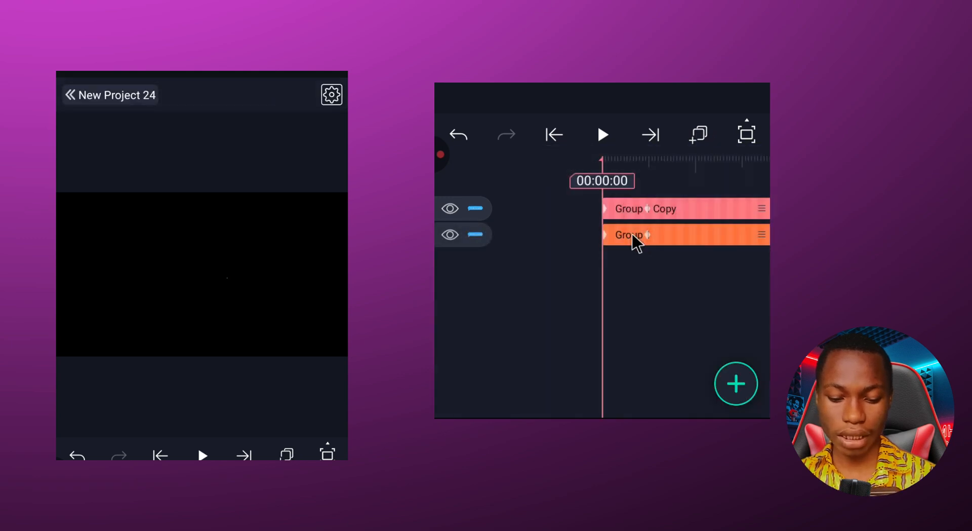
pyautogui.moveTo(633, 234); pyautogui.dragTo(670, 250)
# Move the copied group's bubble up and to the left
pyautogui.click(687, 209)
pyautogui.moveTo(255, 274); pyautogui.dragTo(175, 229)
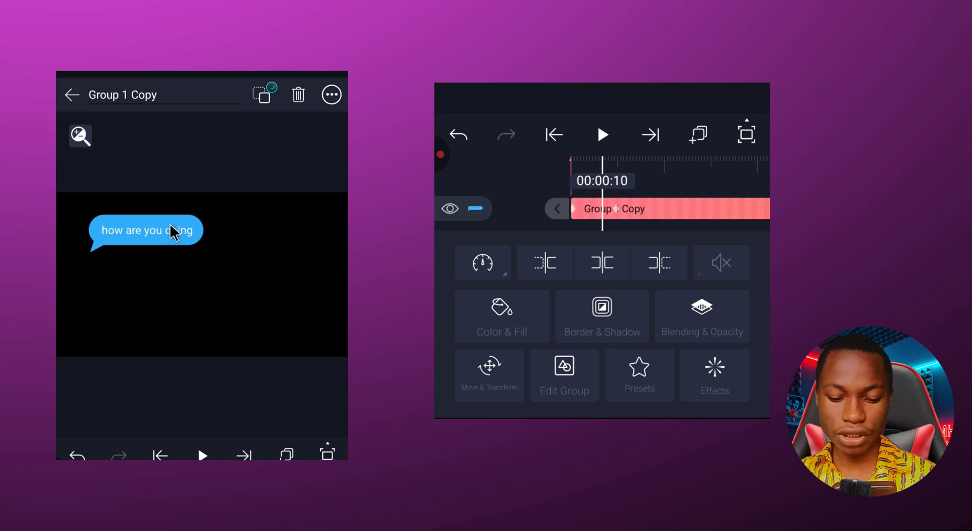
pyautogui.click(554, 208)
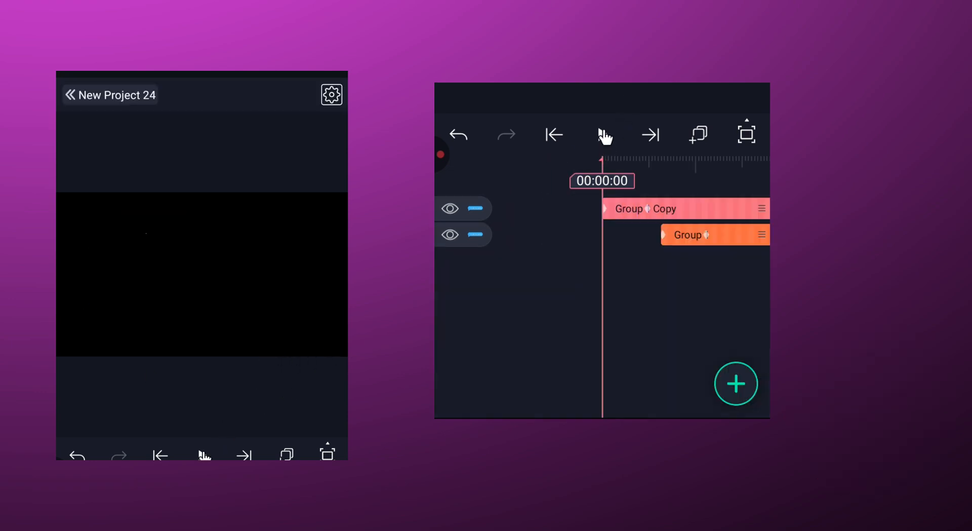
# Play the preview so the two bubbles pop in one after the other
pyautogui.click(603, 135)
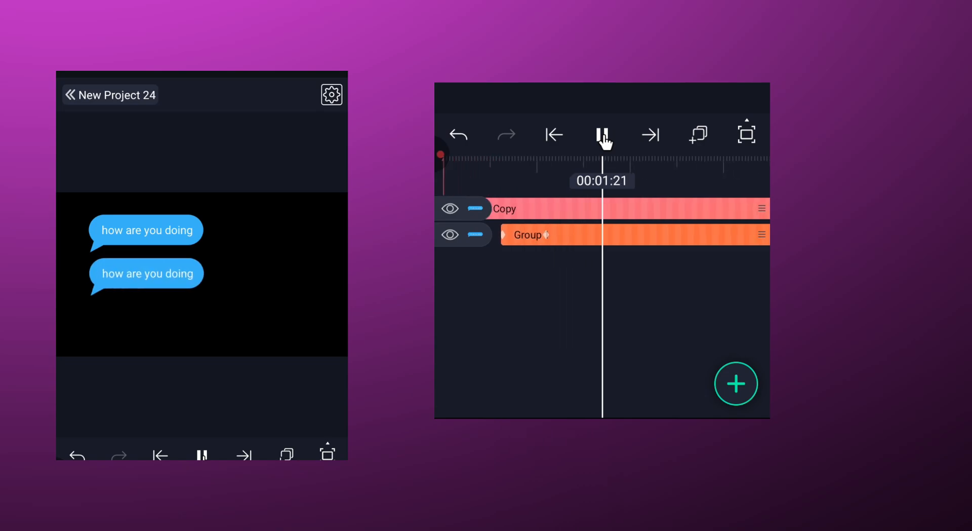